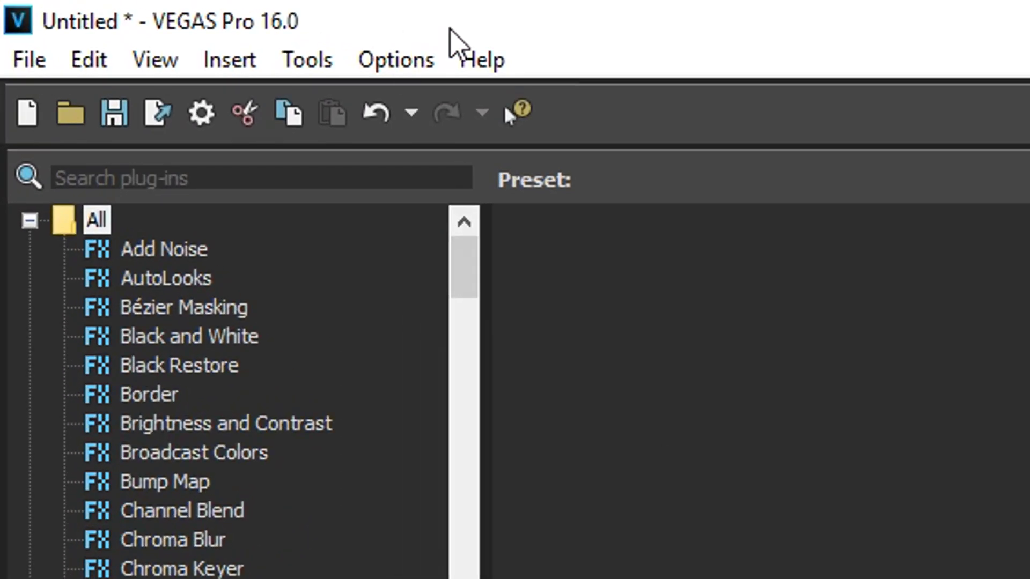
Show the About dialog from the Help menu, with version 16.0 build 261 and licence details.
left_click(483, 59)
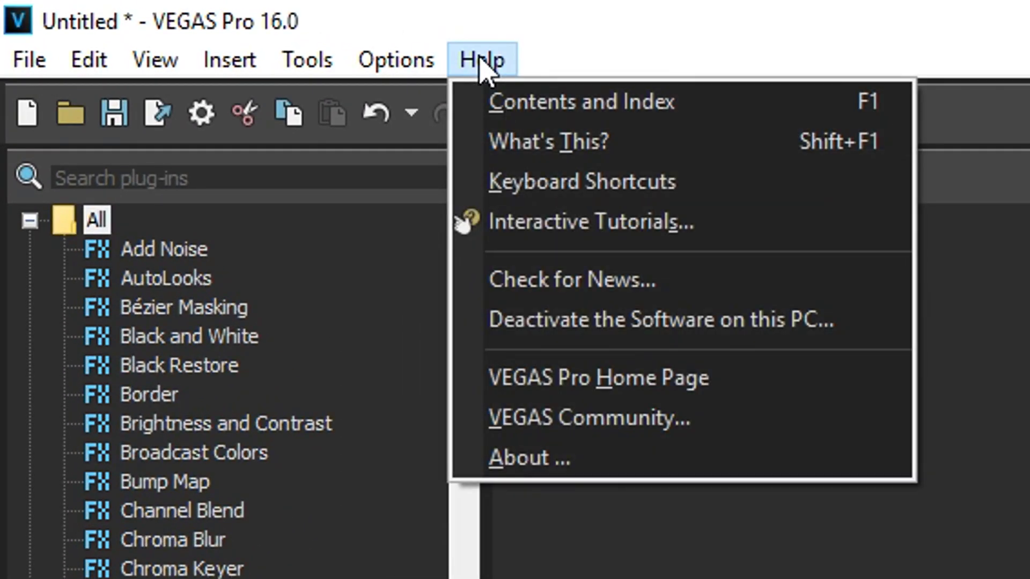
left_click(531, 460)
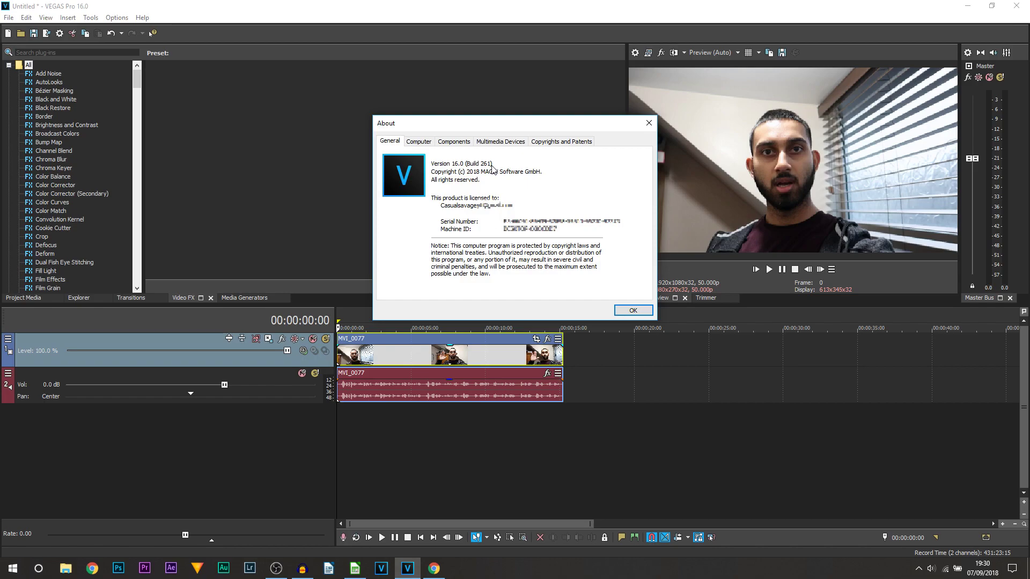
Review playback, then split the MVI_0077 video and audio events at 00:00:03:18.
key("Escape")
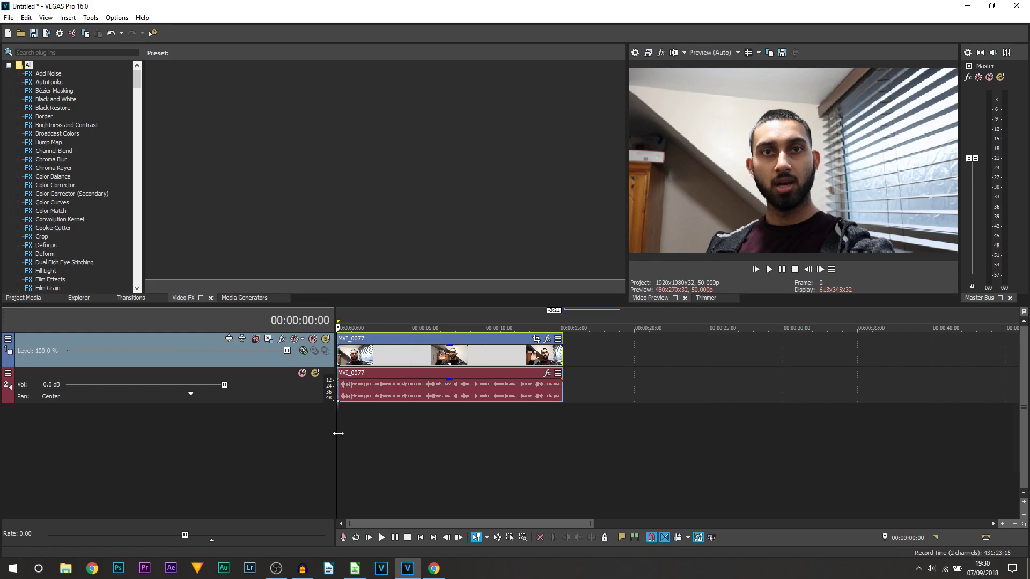
key("space")
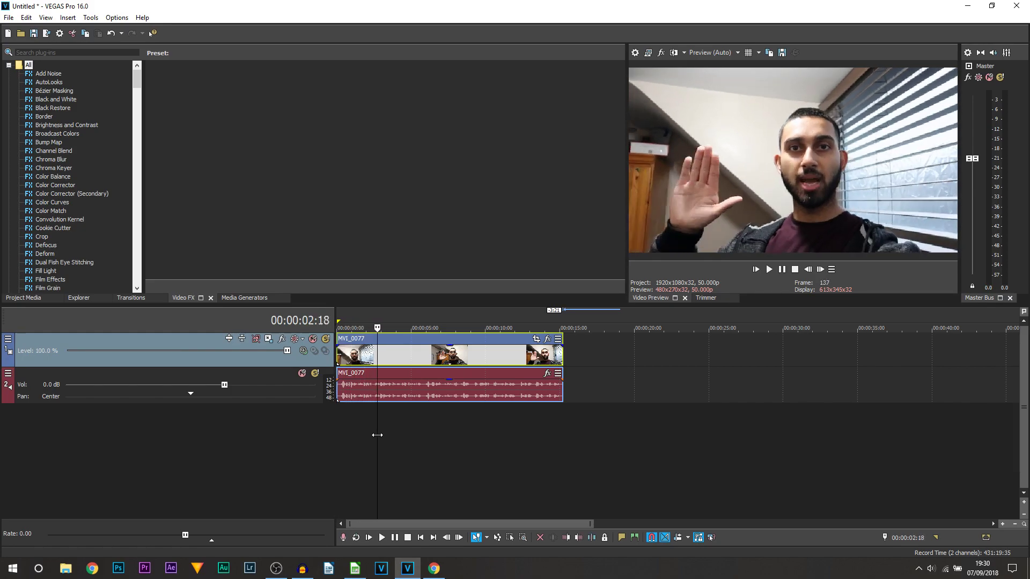
left_click_drag(376, 435, 322, 438)
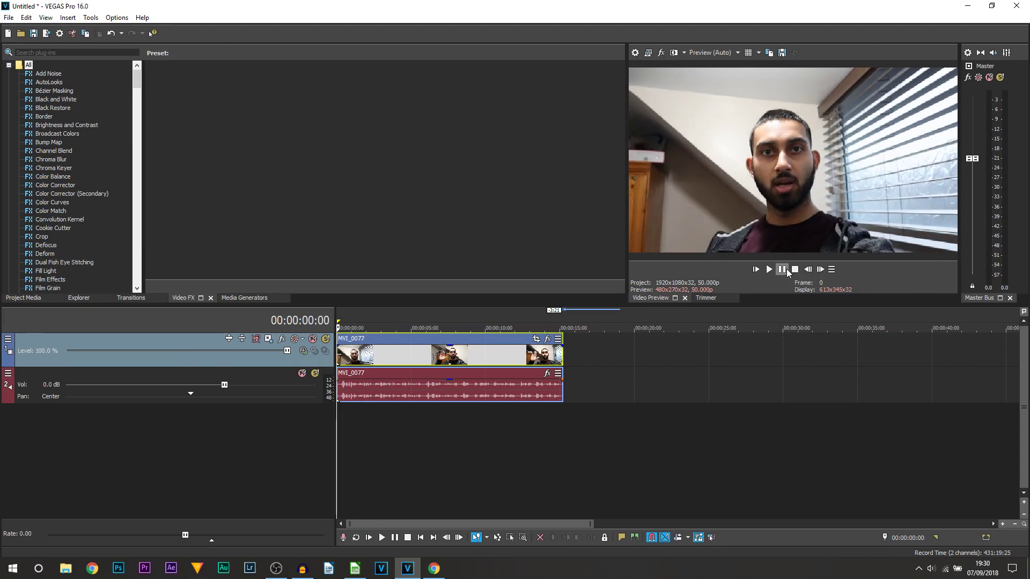
left_click(786, 269)
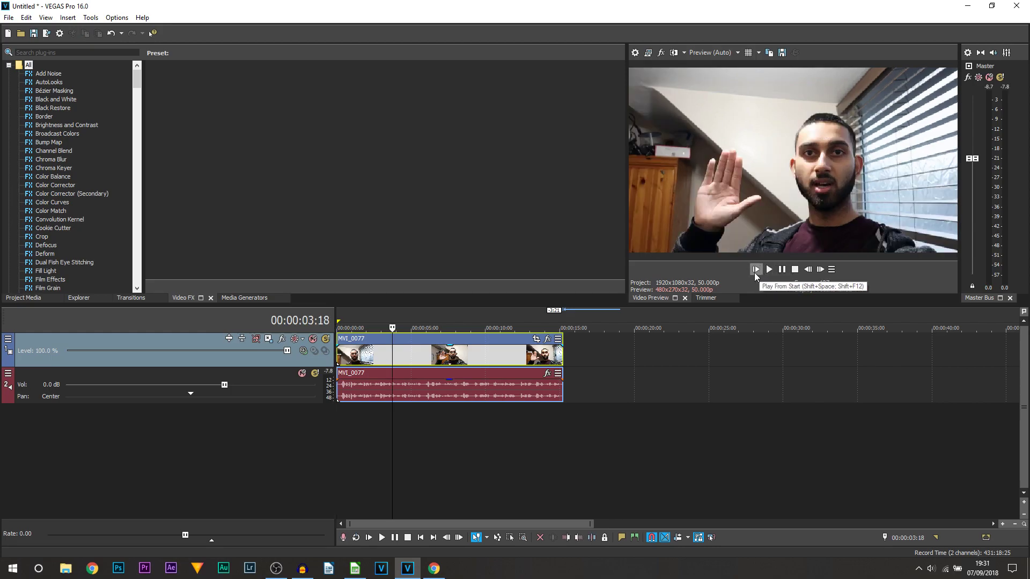
left_click(427, 386)
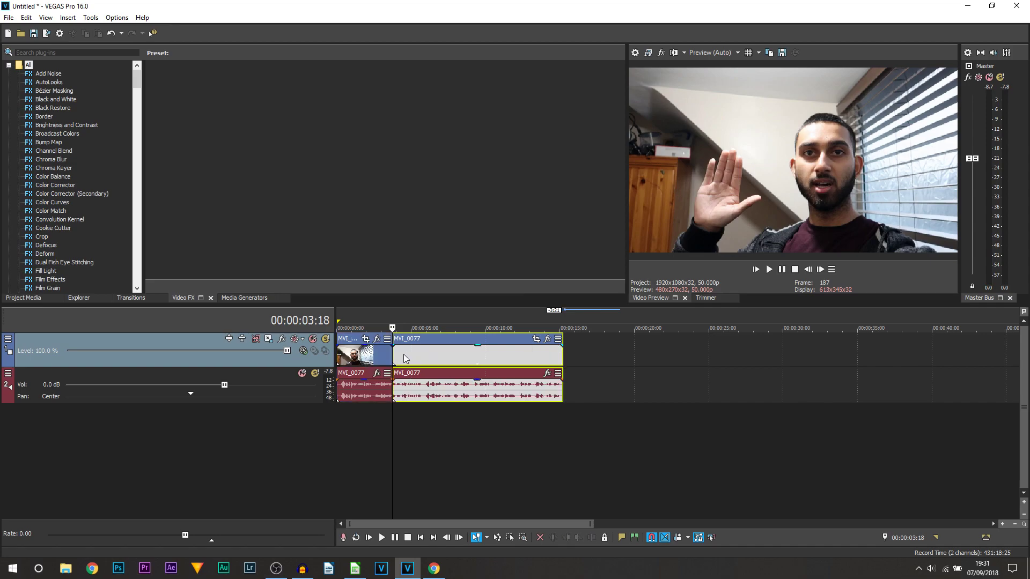
key("s")
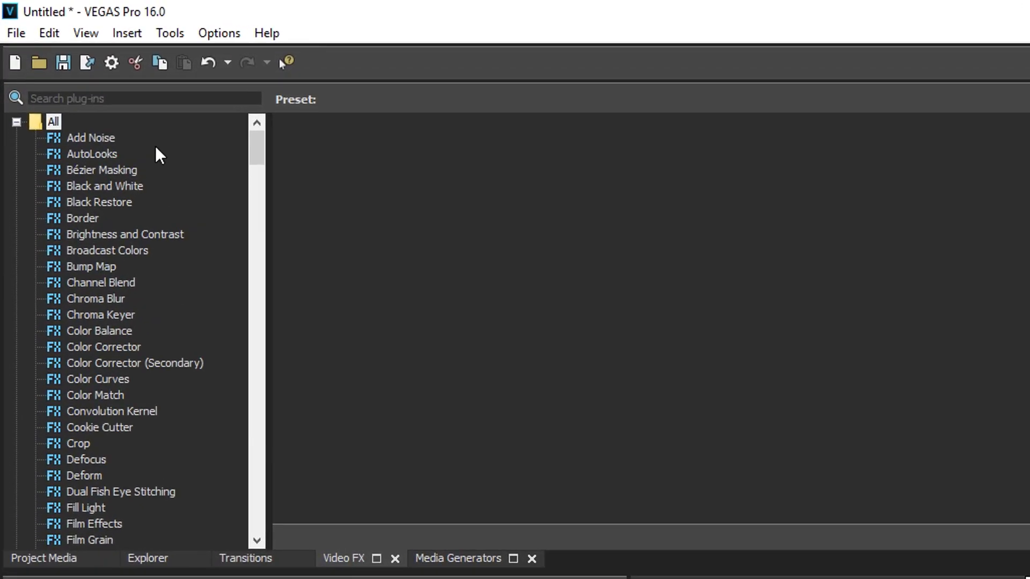
Apply the Default Bézier Masking preset to the second event and shrink the mask onto the palm.
left_click(85, 140)
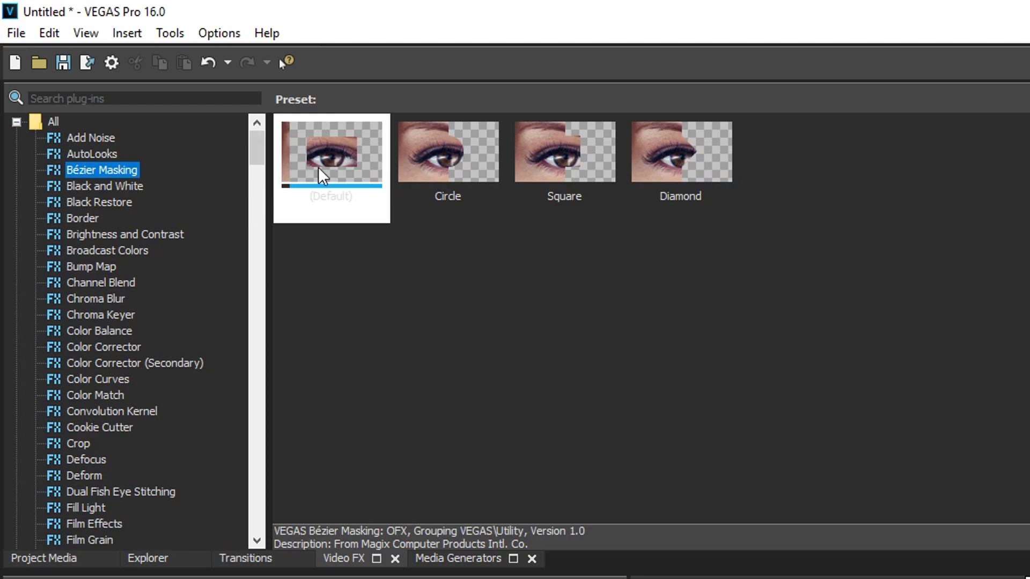
left_click_drag(318, 167, 409, 276)
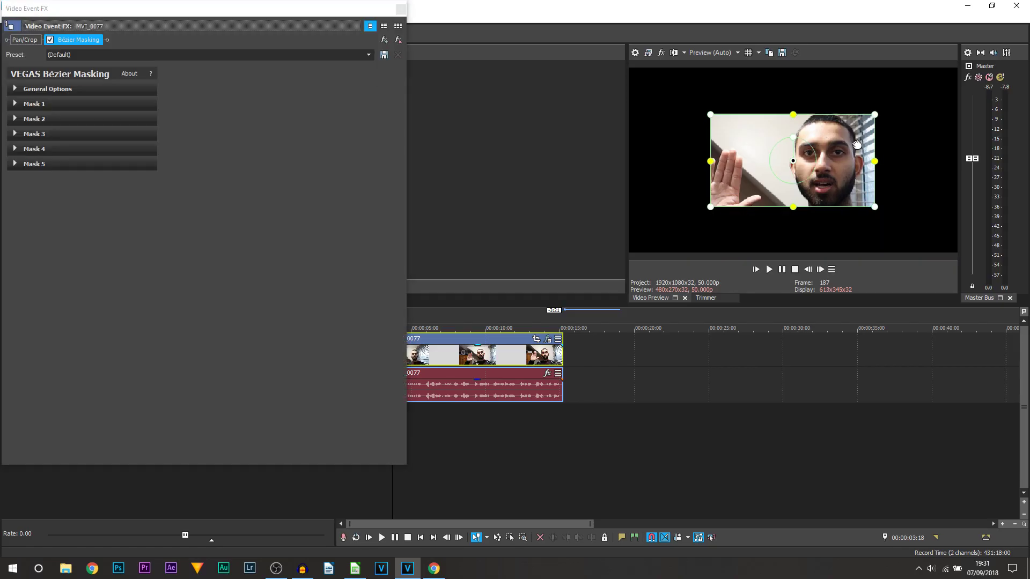
mouse_move(837, 145)
left_mouse_down()
mouse_move(780, 175)
mouse_move(728, 165)
left_mouse_up()
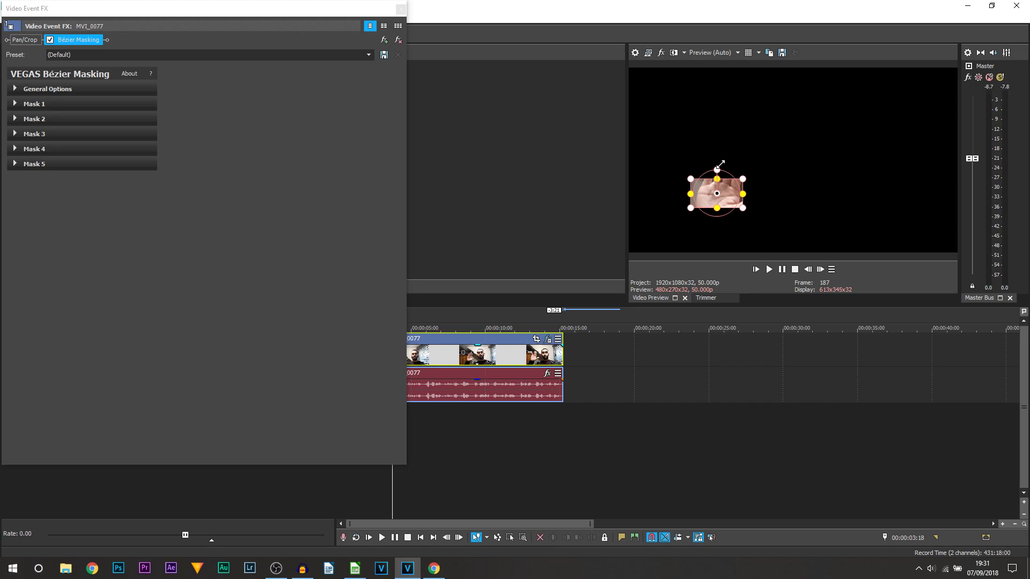
left_click_drag(727, 207, 728, 207)
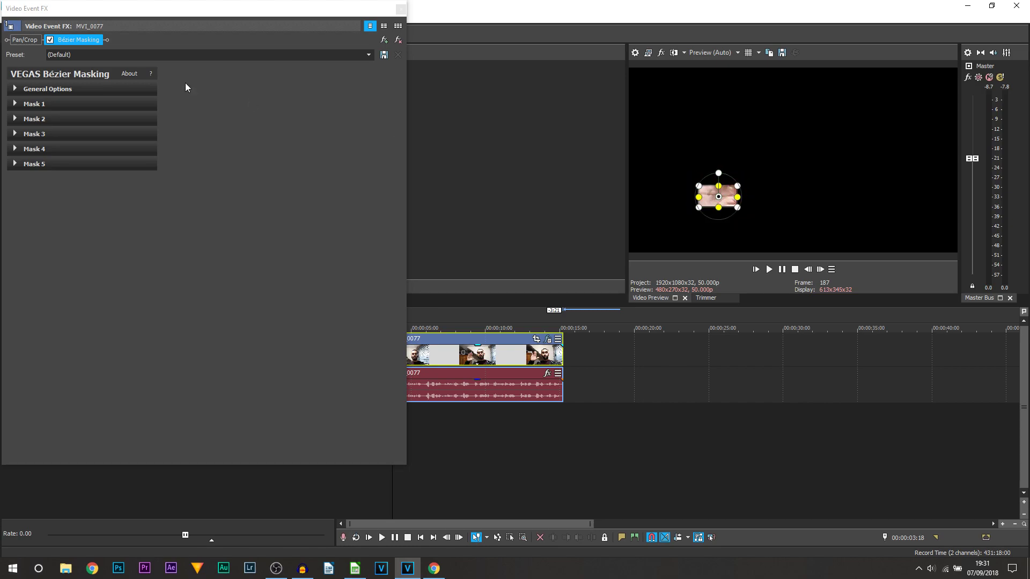
Expand Mask 1's tracking options, leaving Precision at Normal and Mode at Location.
left_click(15, 103)
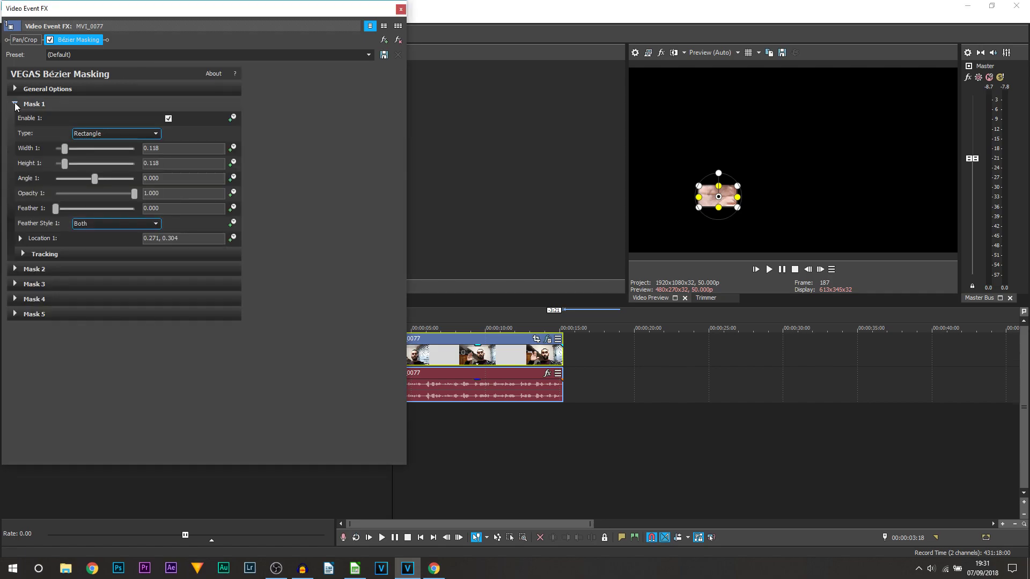
left_click(22, 255)
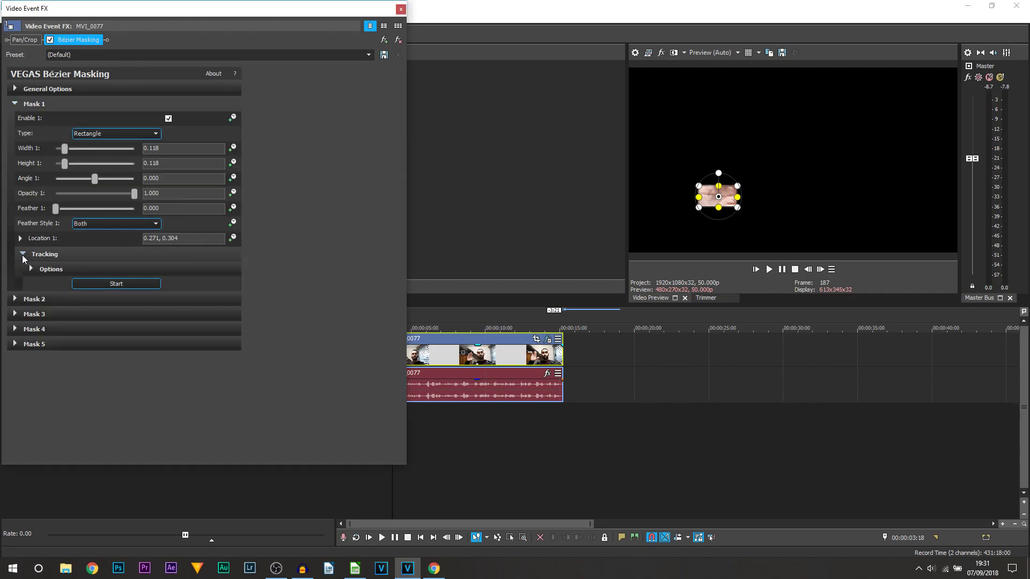
left_click(29, 270)
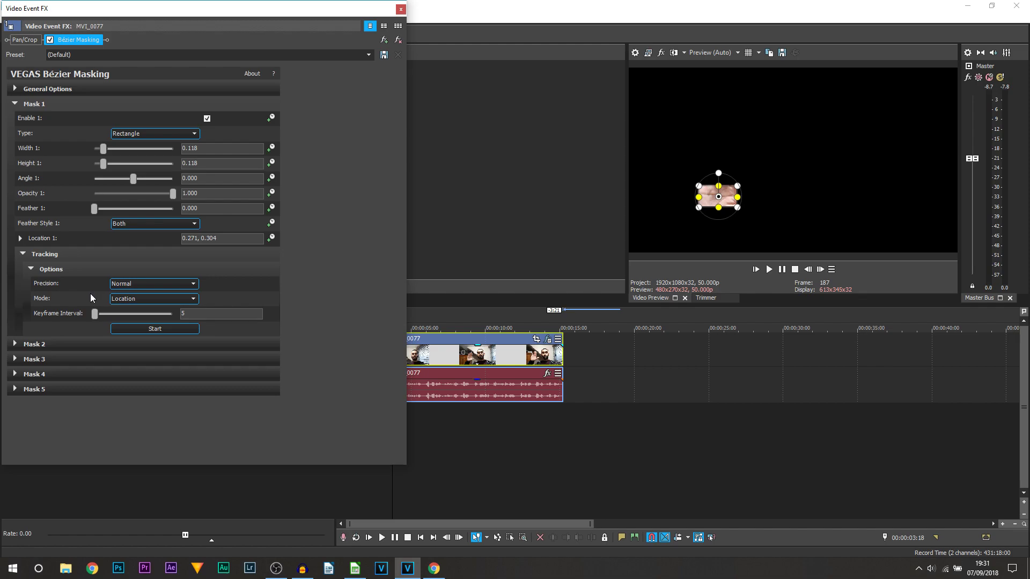
left_click(143, 282)
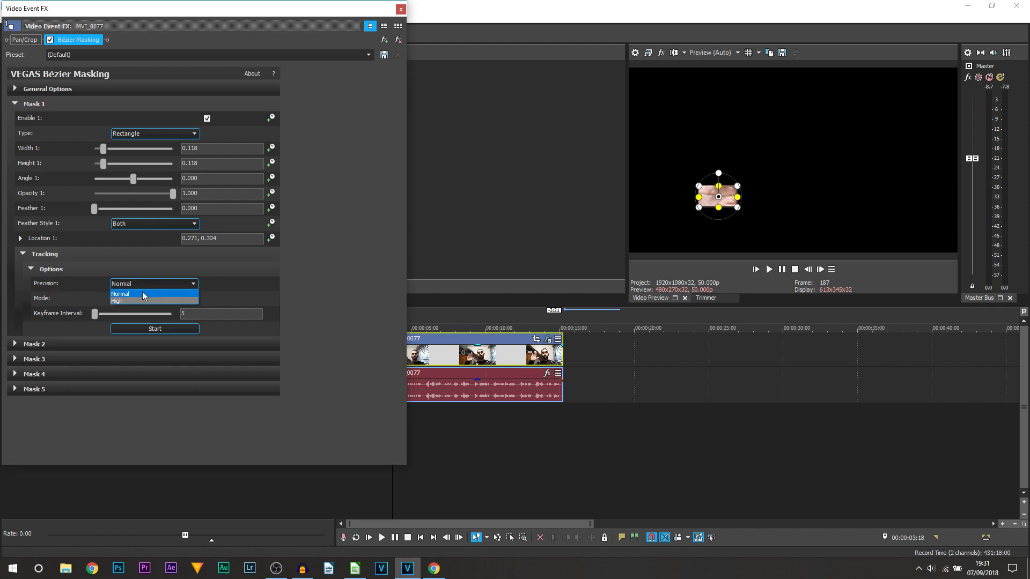
left_click(143, 293)
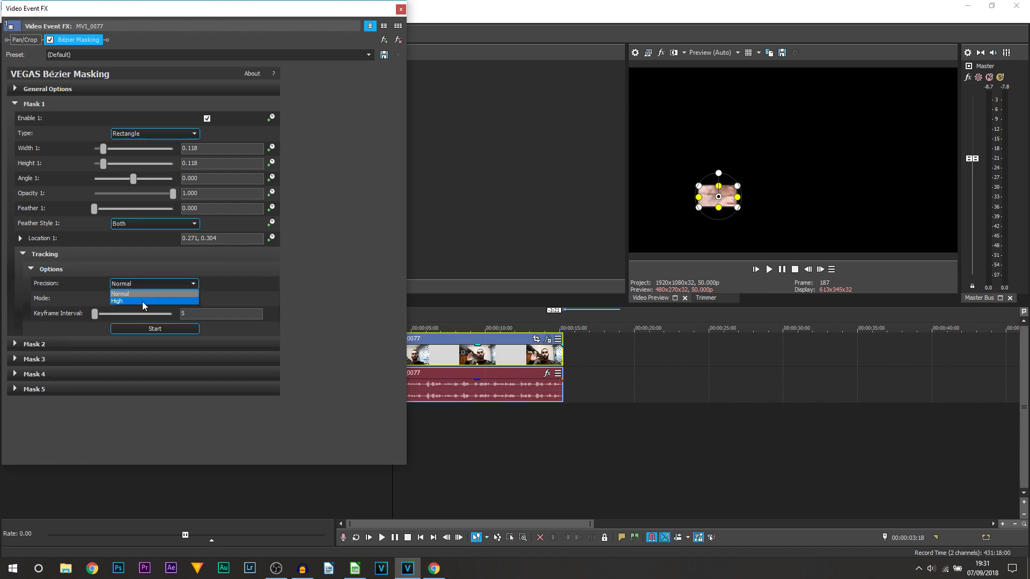
left_click(142, 299)
left_click(123, 301)
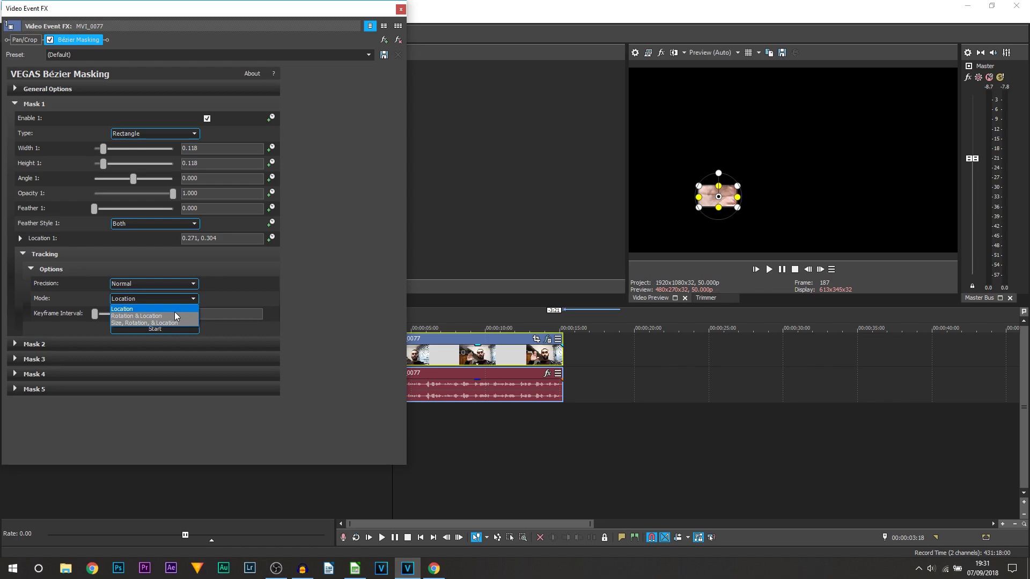
left_click(174, 310)
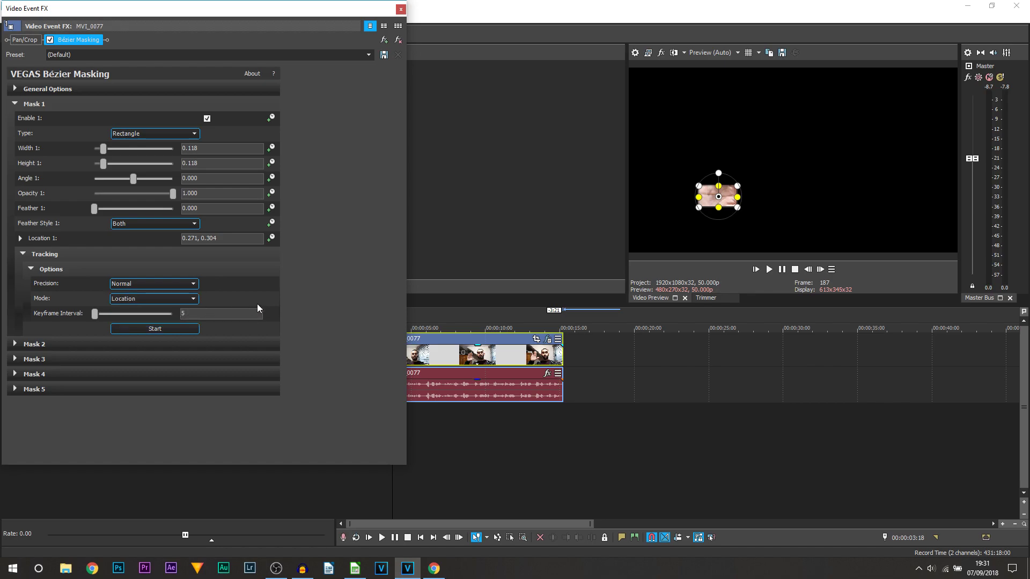
Track the mask's location through the second event, close Video Event FX, and return to 00:00:03:18.
left_click(166, 332)
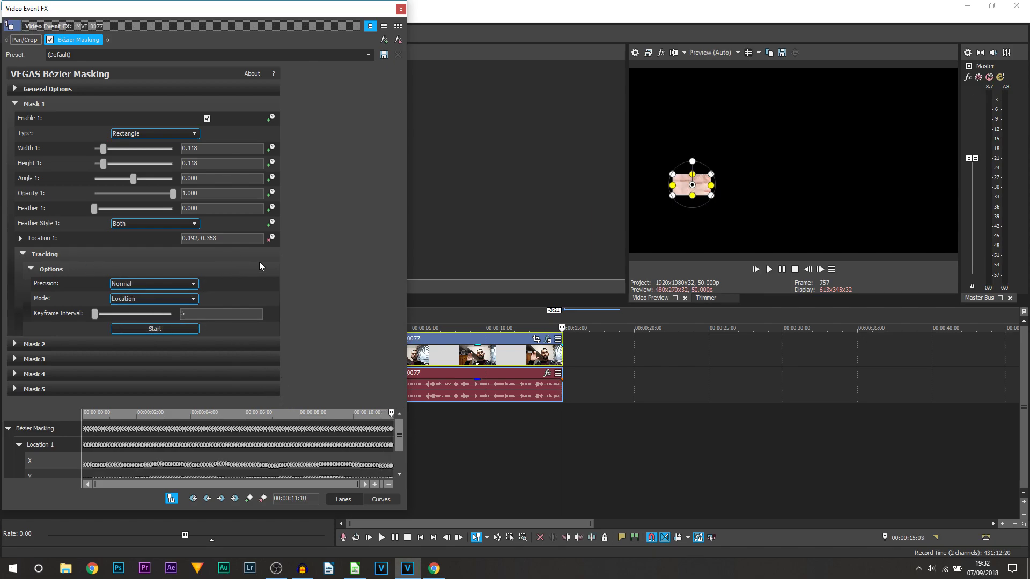
left_click(401, 10)
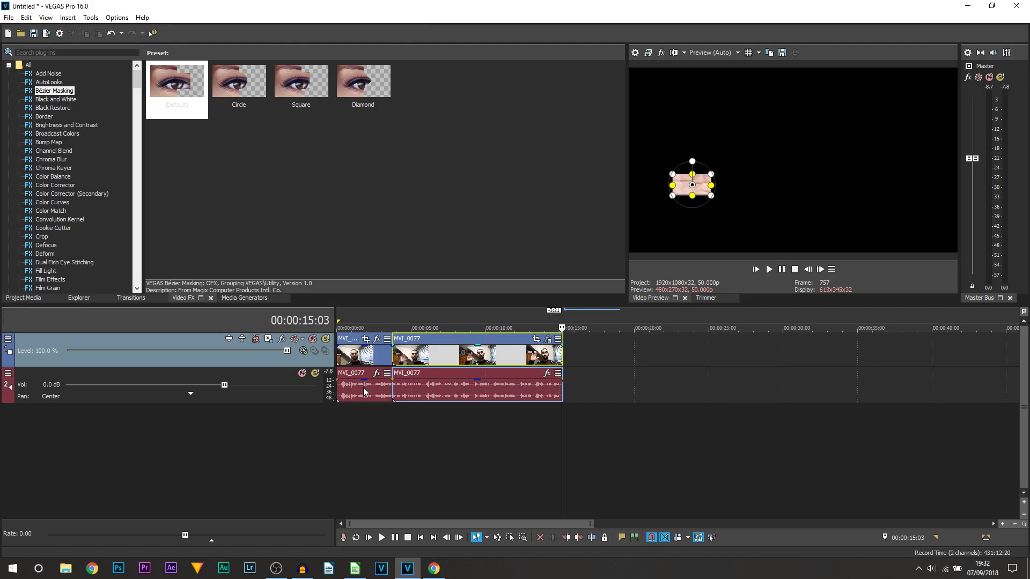
left_click_drag(392, 425, 560, 424)
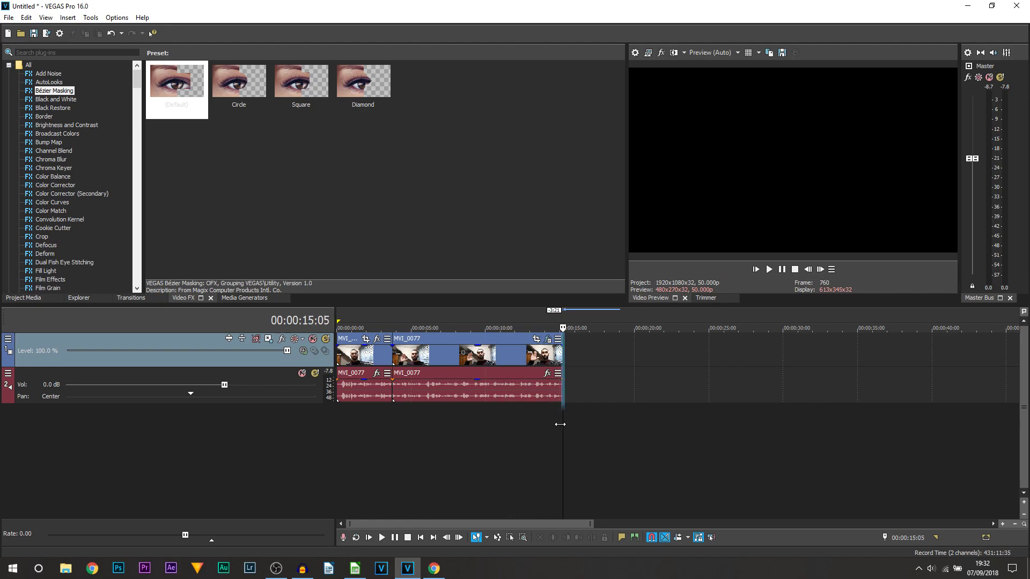
left_click(394, 328)
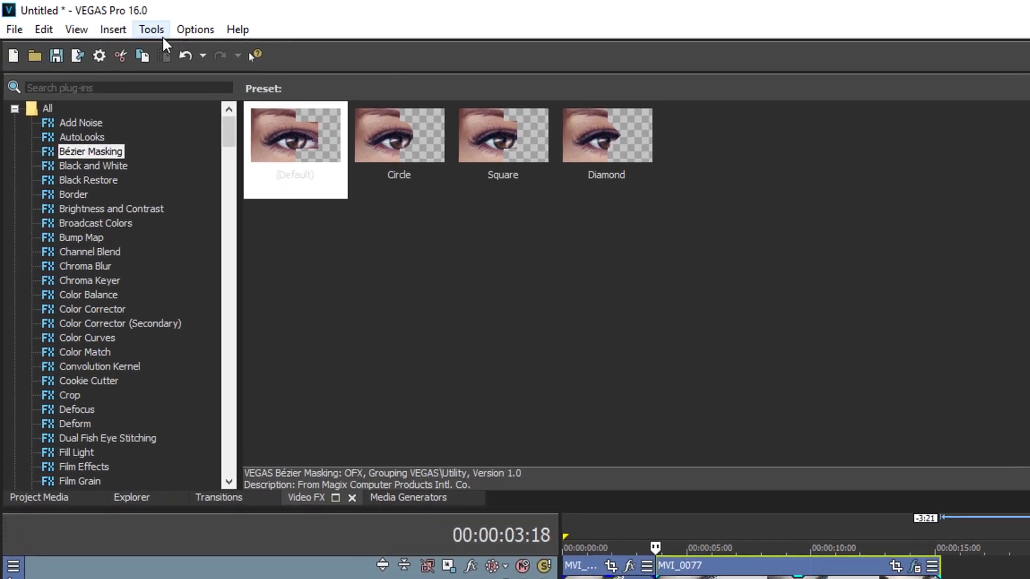
Run the add-text-to-motion-track script with zero offsets to create a tracked Placeholder title.
left_click(152, 30)
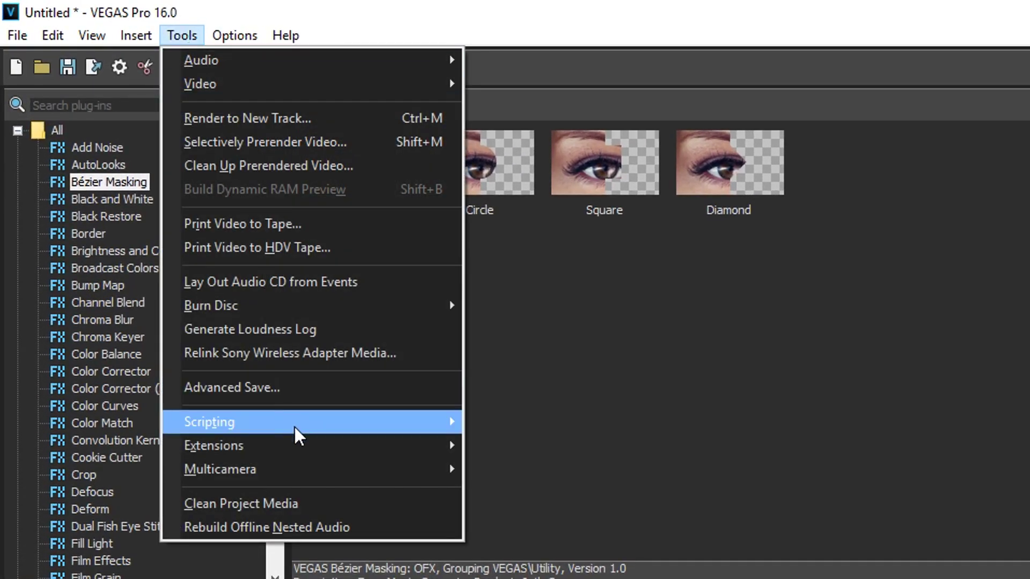
mouse_move(209, 422)
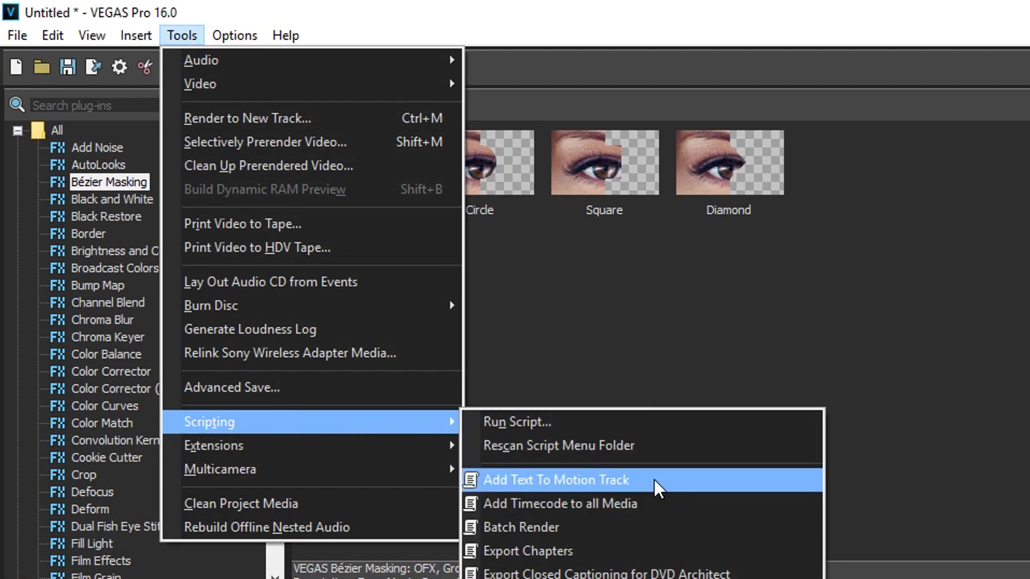
left_click(653, 479)
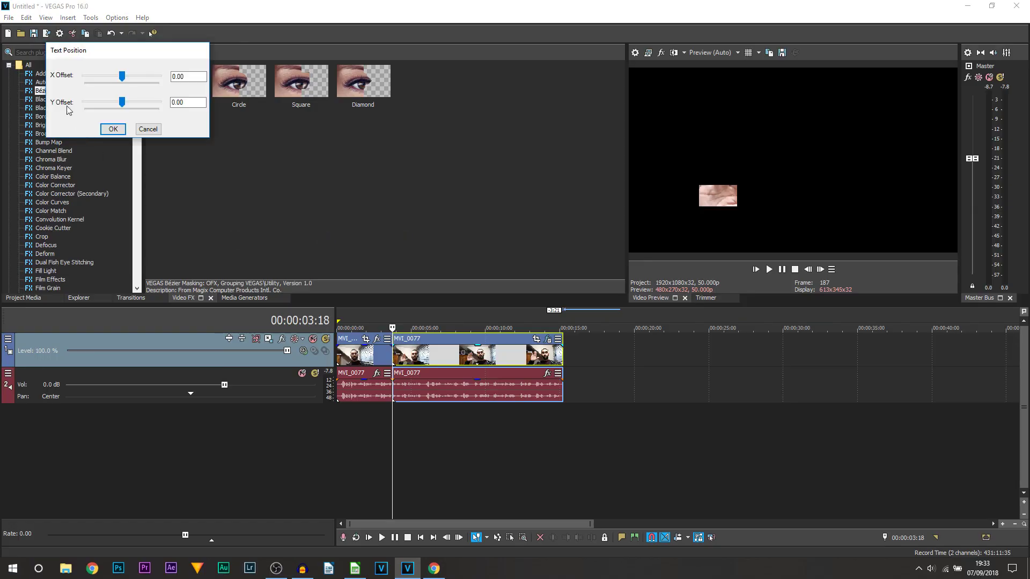
left_click(114, 129)
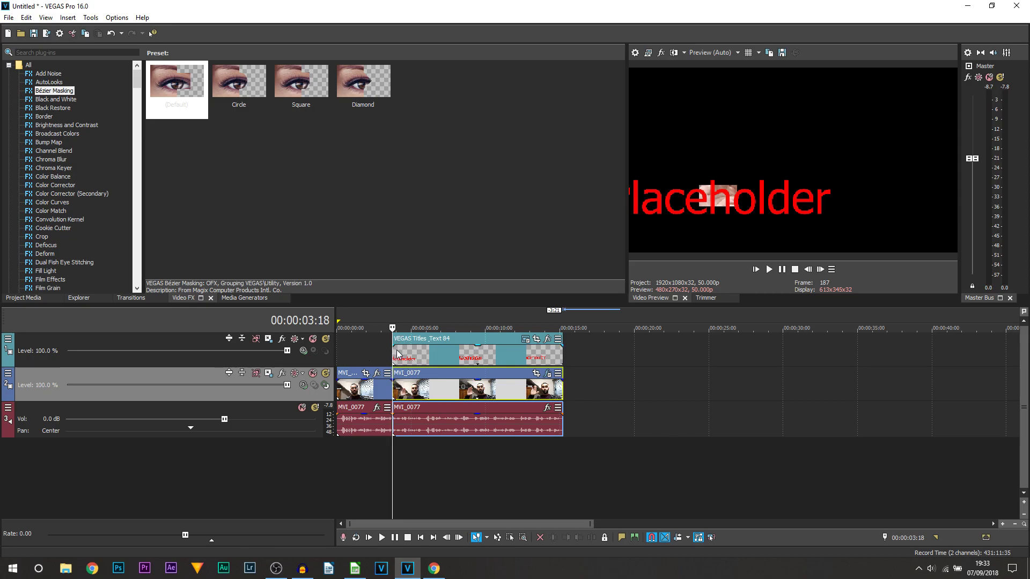
Check that the Placeholder title follows the palm, then open its generator settings.
left_click(386, 412)
mouse_move(385, 451)
left_mouse_down()
mouse_move(381, 472)
mouse_move(392, 472)
left_mouse_up()
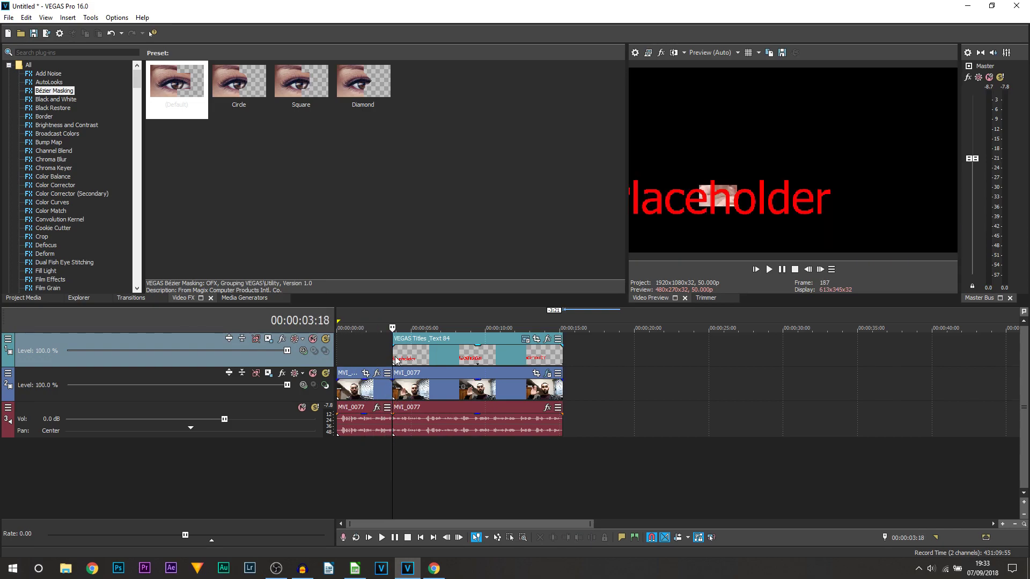
left_click(371, 354)
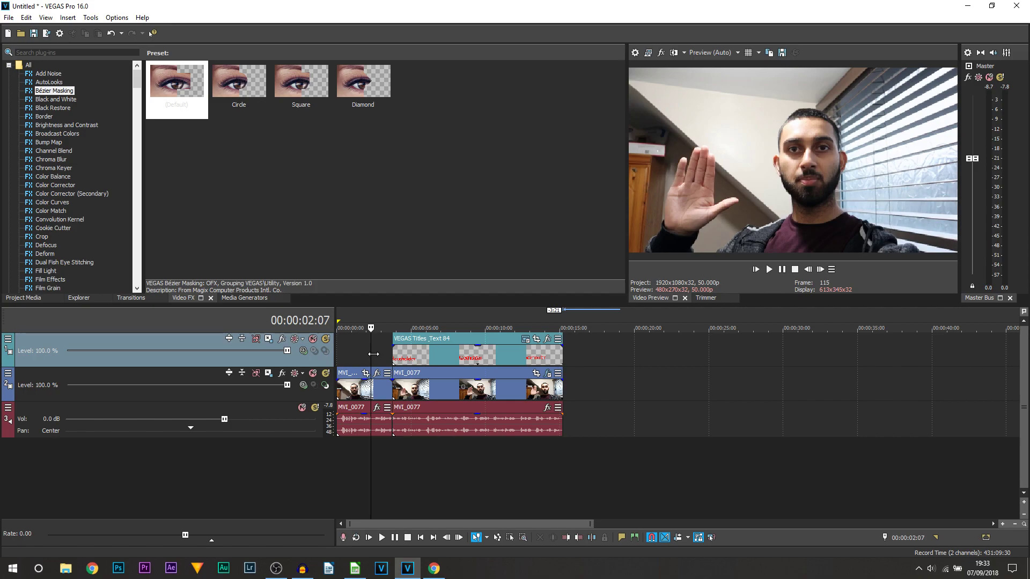
mouse_move(374, 354)
left_mouse_down()
mouse_move(515, 362)
mouse_move(402, 366)
mouse_move(539, 368)
mouse_move(421, 373)
mouse_move(392, 358)
left_mouse_up()
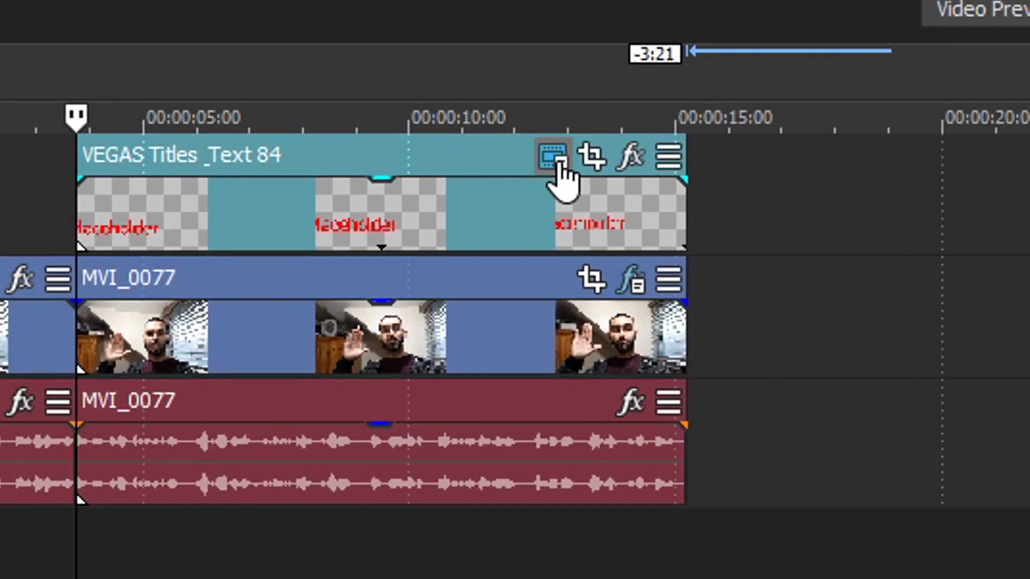
left_click(554, 157)
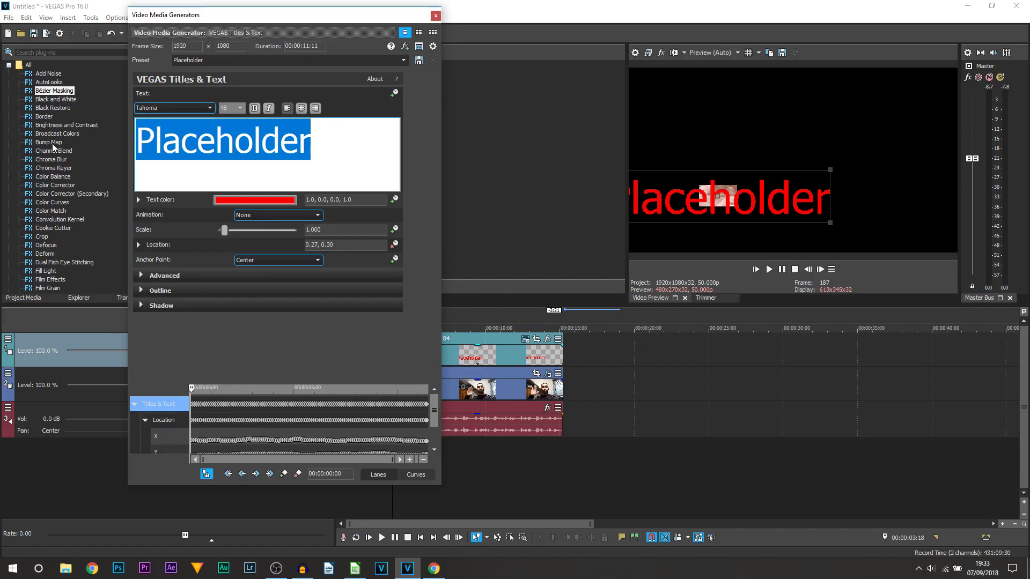
type("TEXT")
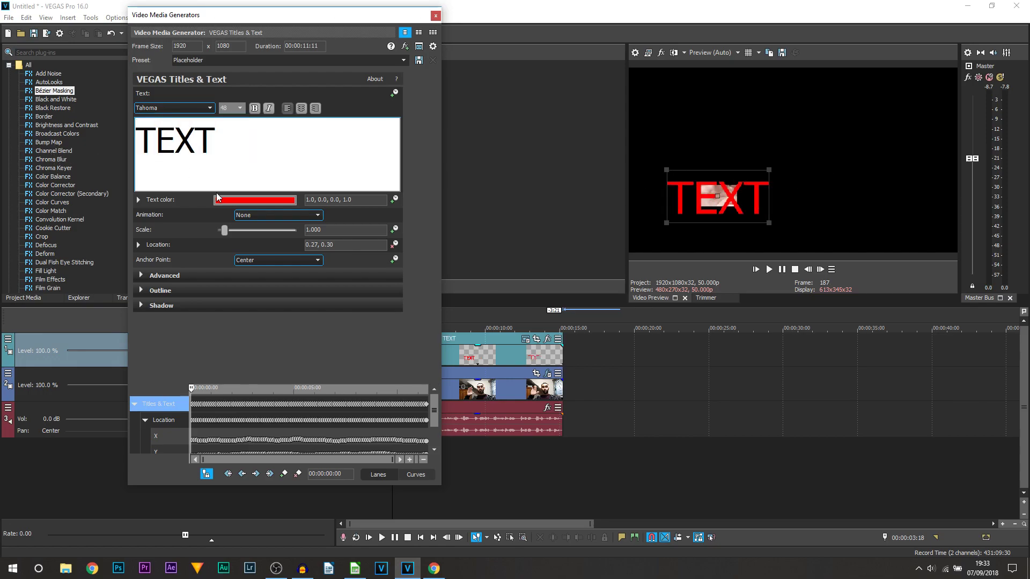
Change the title to TEXT at size 20, with no animation and Tracking 0.306.
key("ctrl+a")
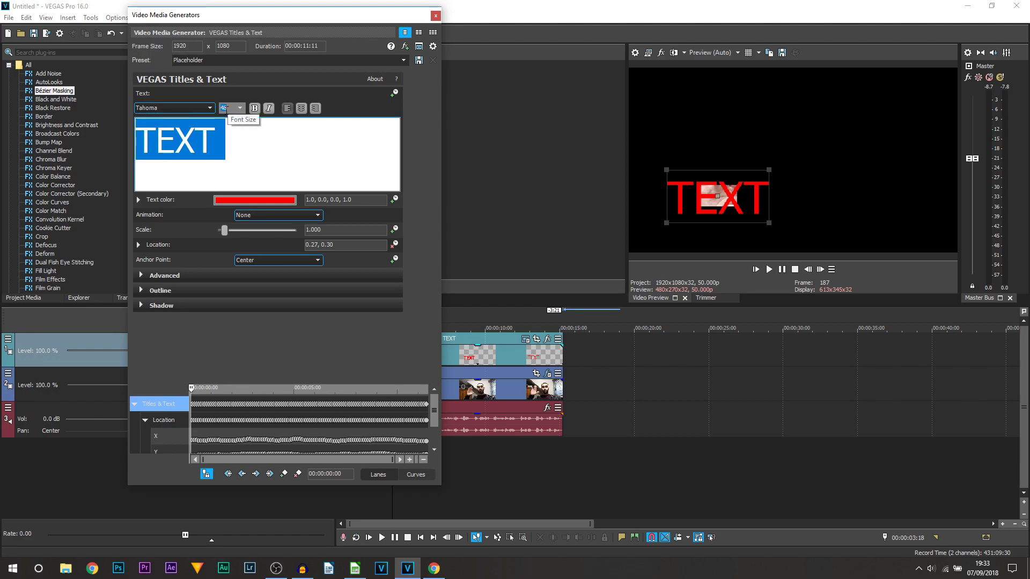
type("20")
key("Return")
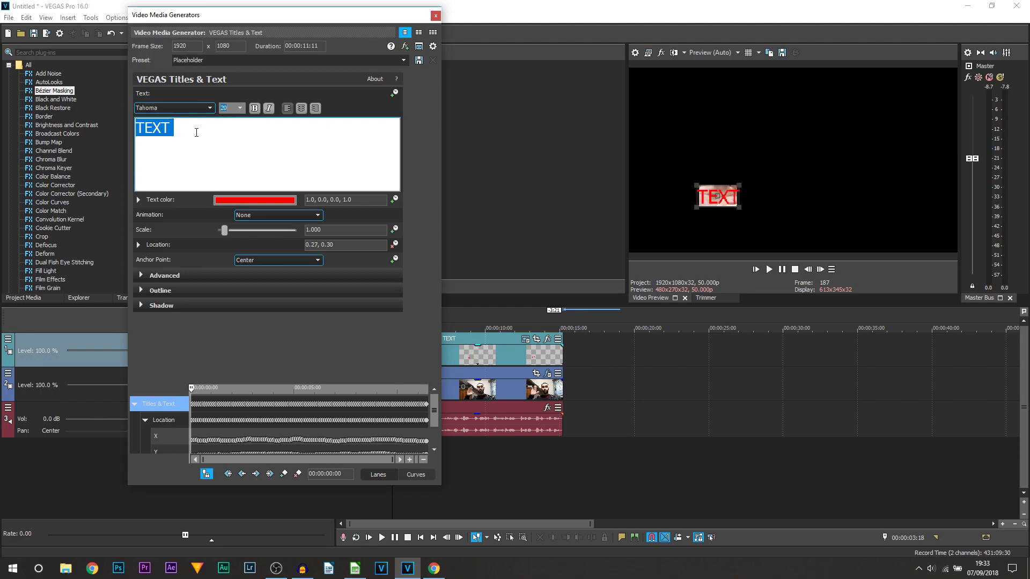
left_click(258, 214)
left_click(244, 225)
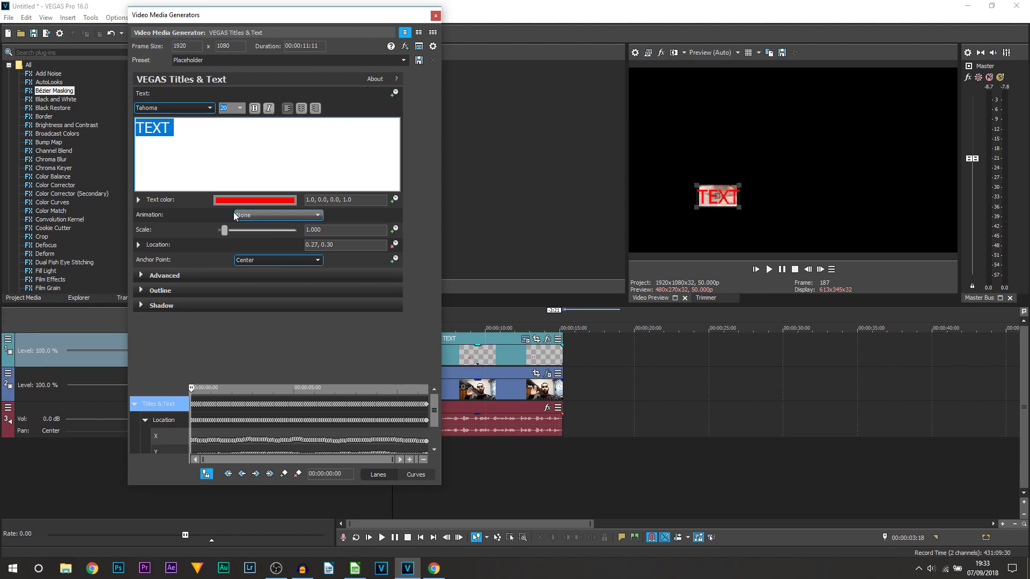
left_click(143, 277)
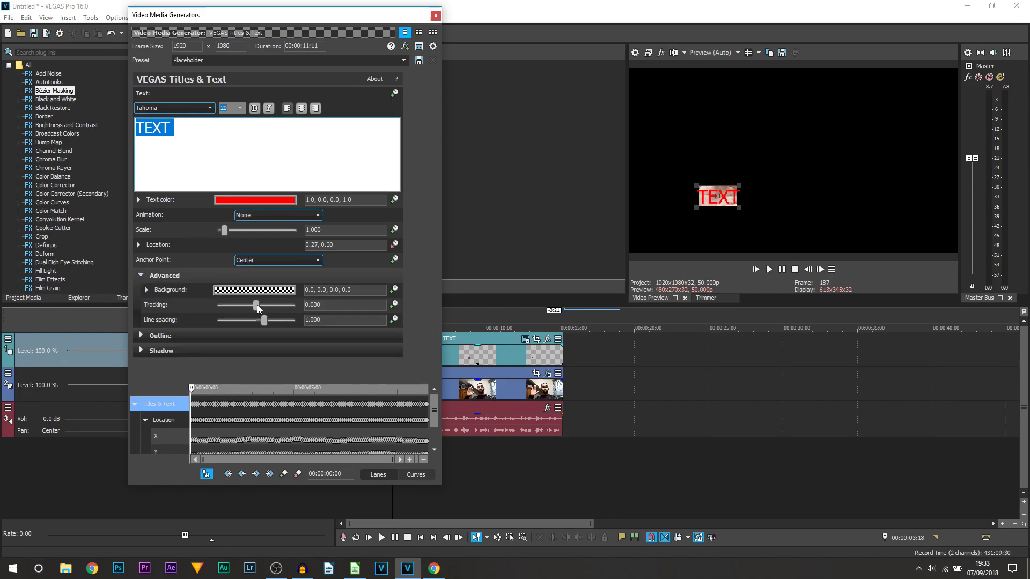
left_click_drag(257, 305, 259, 305)
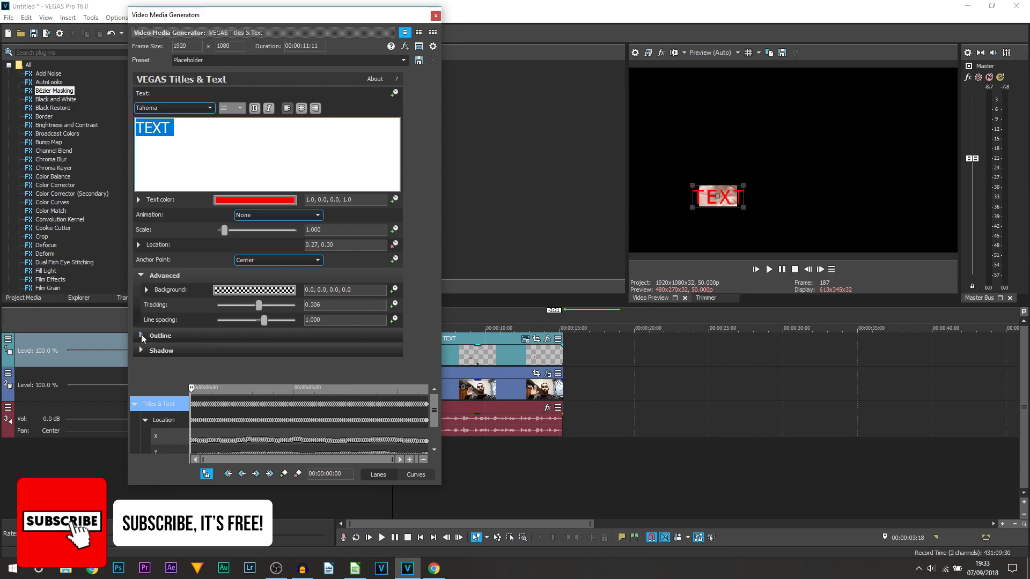
Give the title a black outline of width 1.837 and turn on a drop shadow.
left_click(141, 334)
scroll(185, 364, "down", 1)
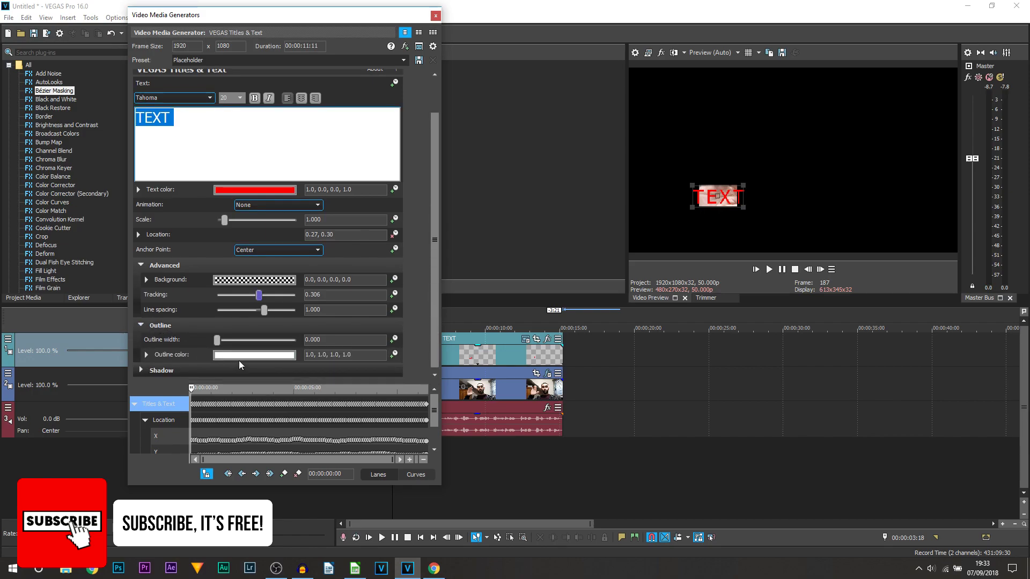
left_click(250, 355)
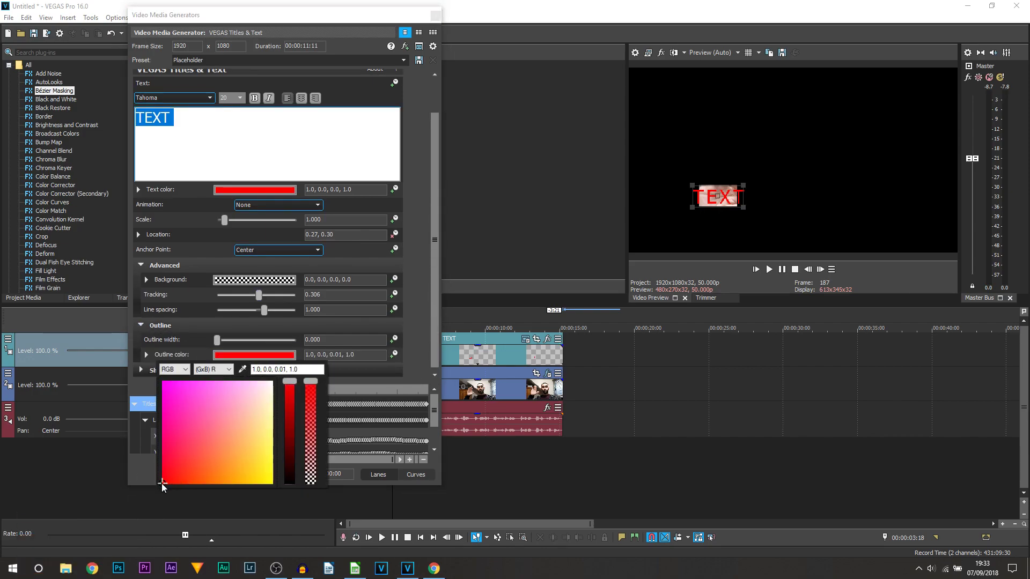
left_click(225, 345)
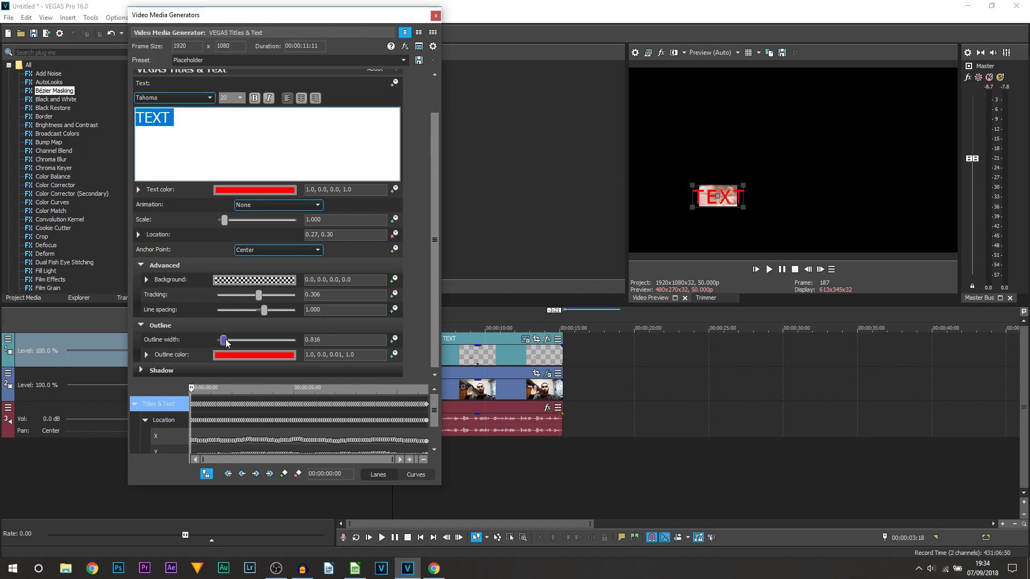
left_click_drag(226, 339, 233, 340)
left_click(142, 370)
scroll(166, 364, "down", 2)
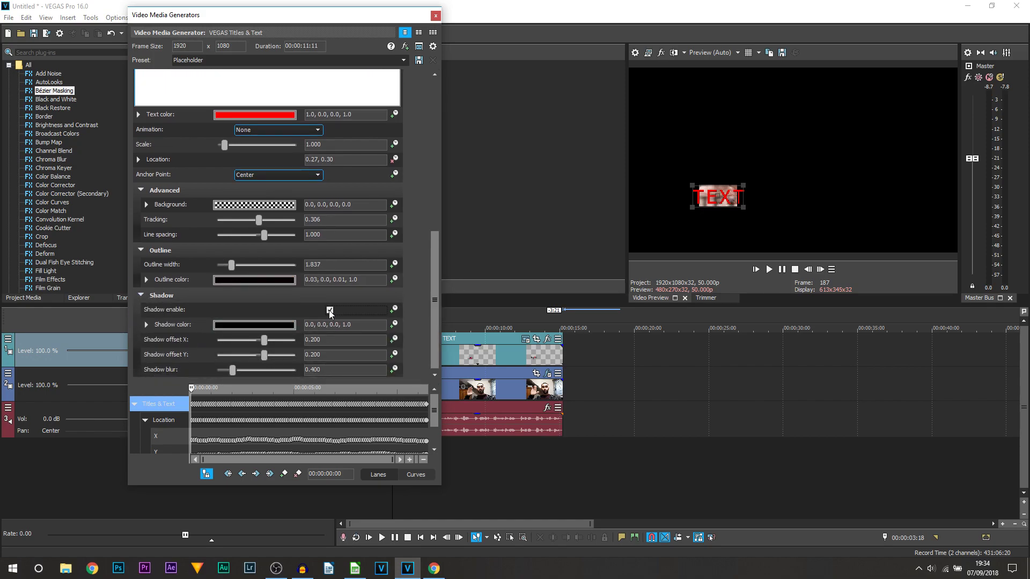
scroll(403, 276, "up", 5)
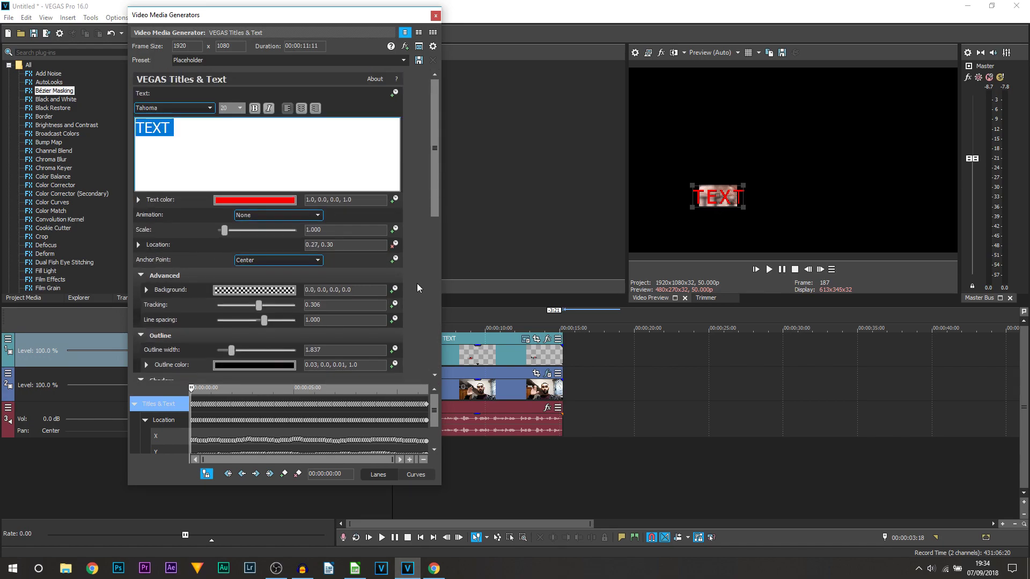
Switch the title font to X-Files and close the Video Media Generators settings.
left_click(154, 108)
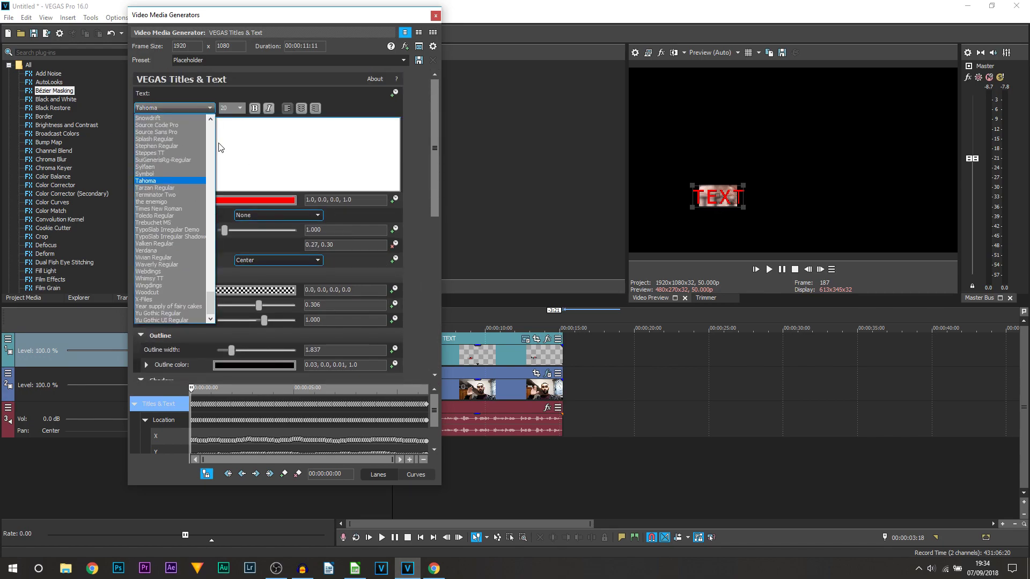
left_click(157, 299)
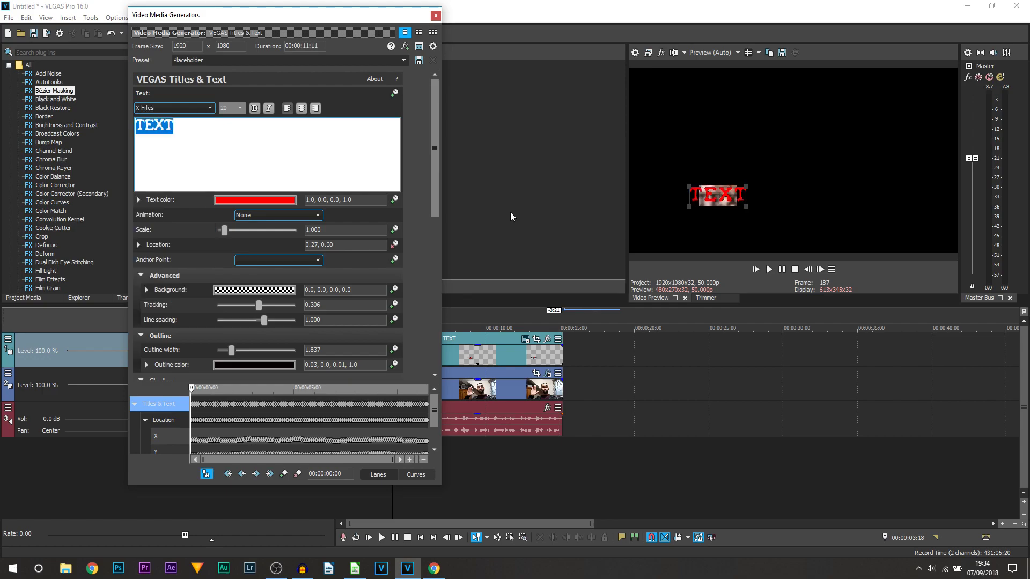
left_click(241, 168)
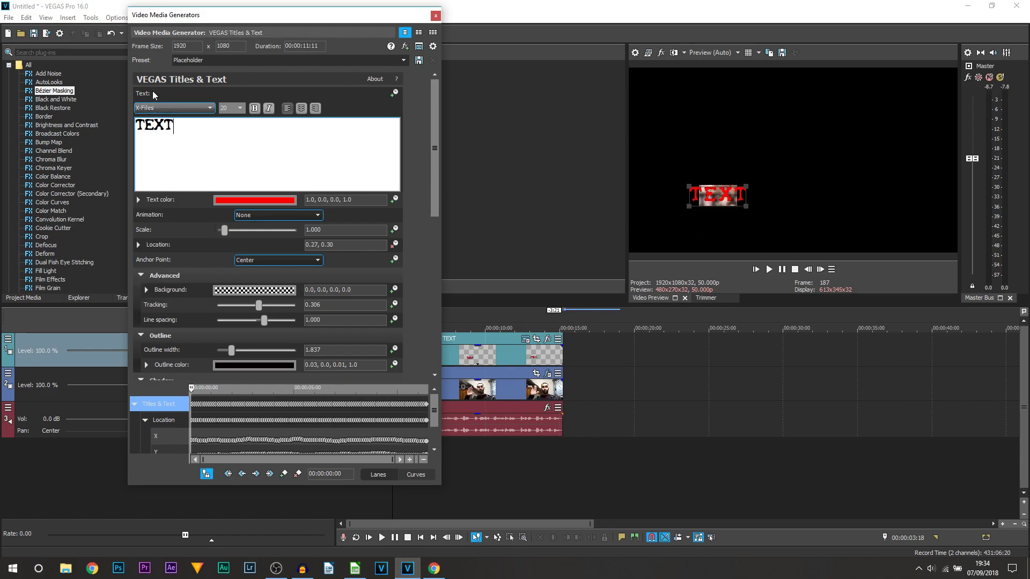
left_click(435, 15)
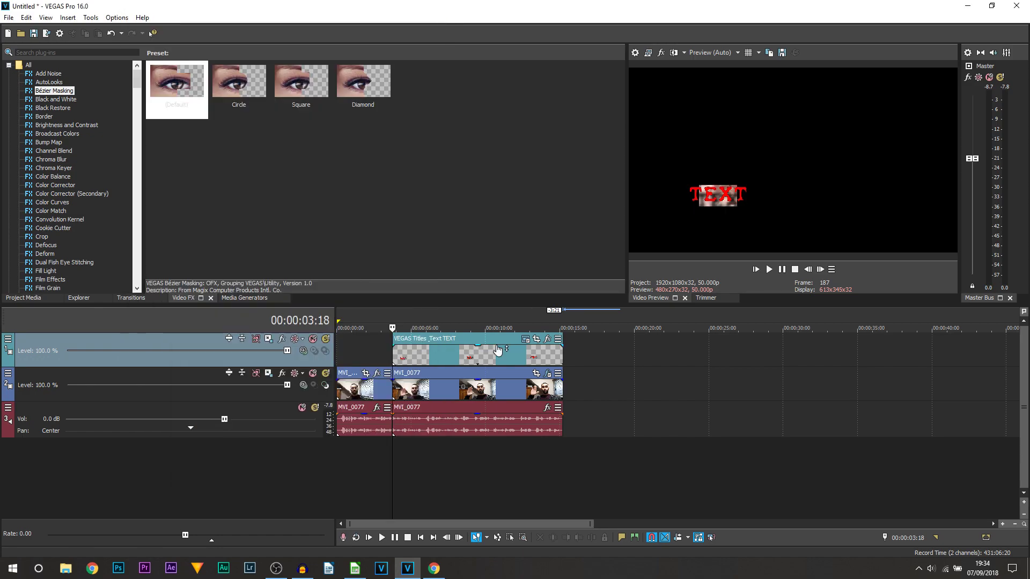
Uncheck Bézier Masking in the MVI_0077 event's Video Event FX and close the window.
left_click(525, 390)
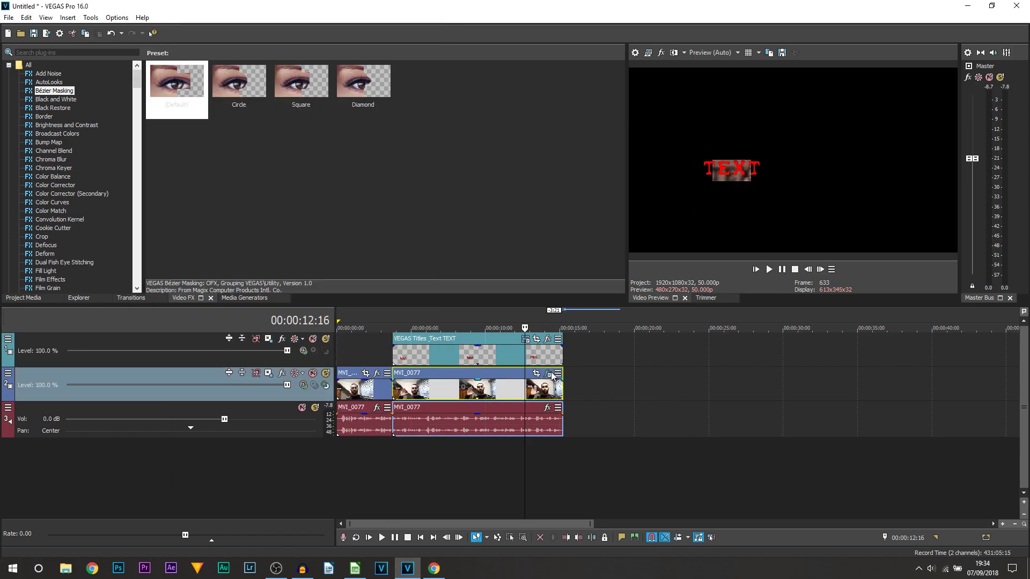
left_click(547, 374)
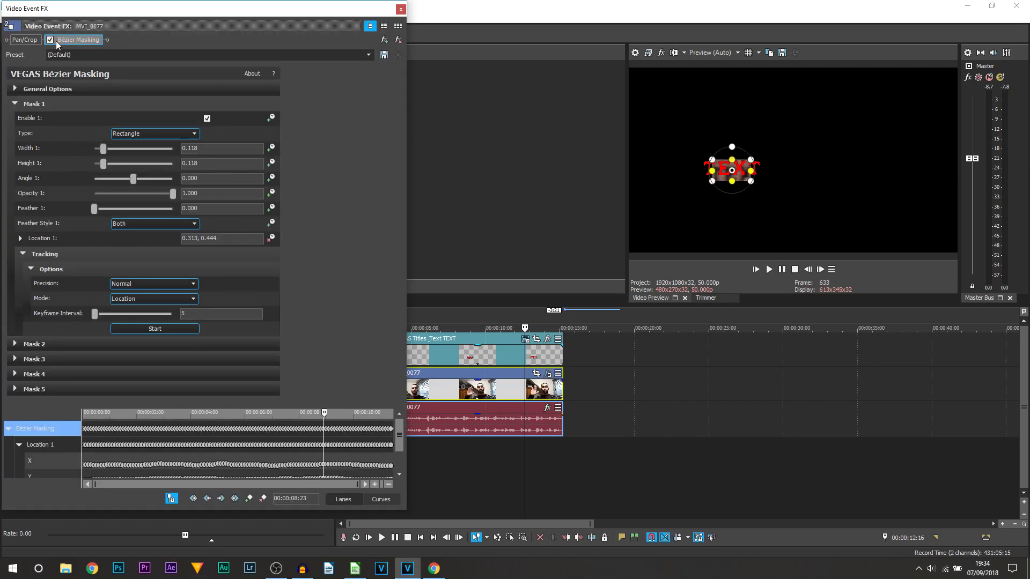
left_click(51, 41)
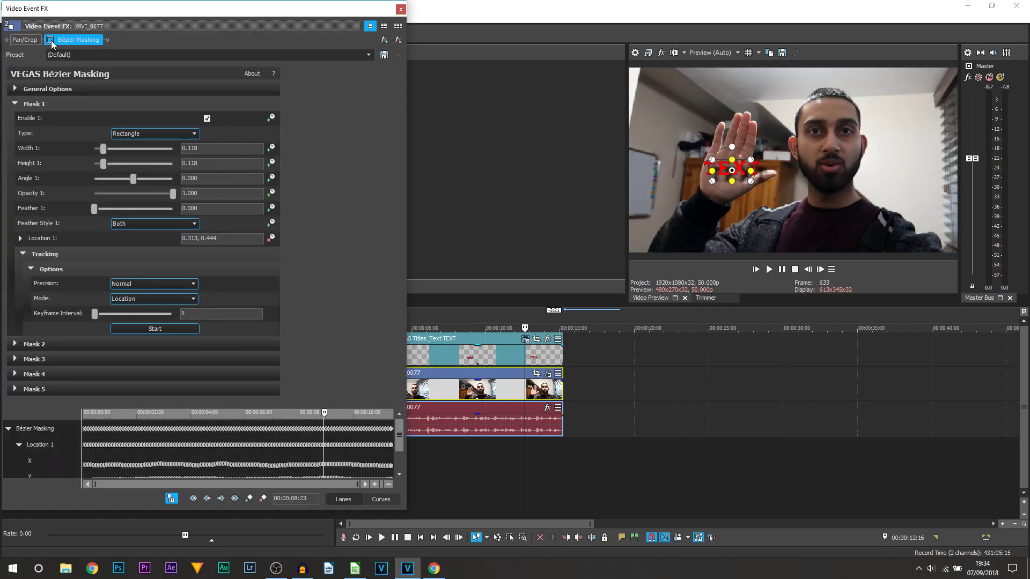
left_click(400, 9)
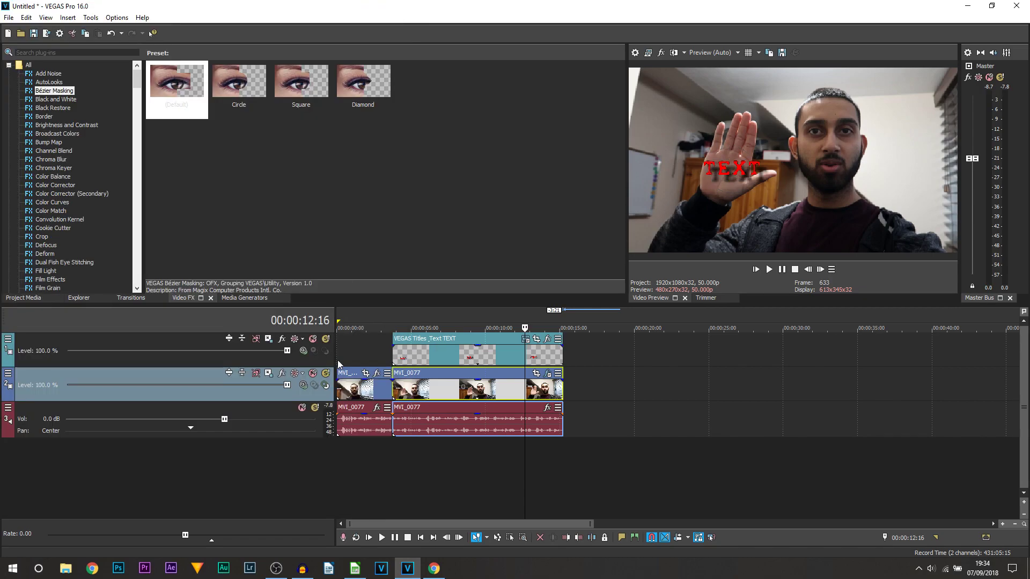
left_click(356, 346)
key("Home")
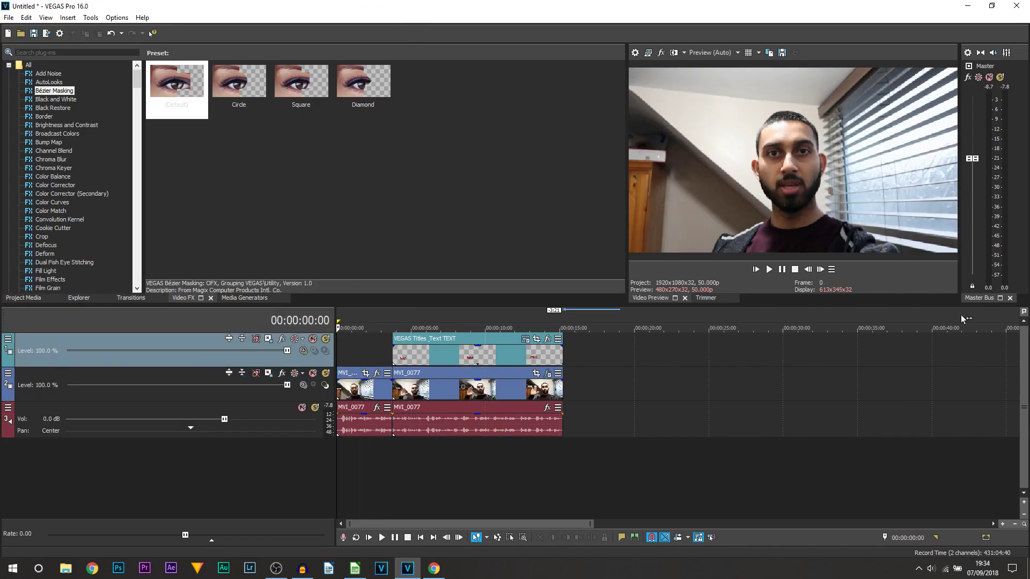
left_click(783, 271)
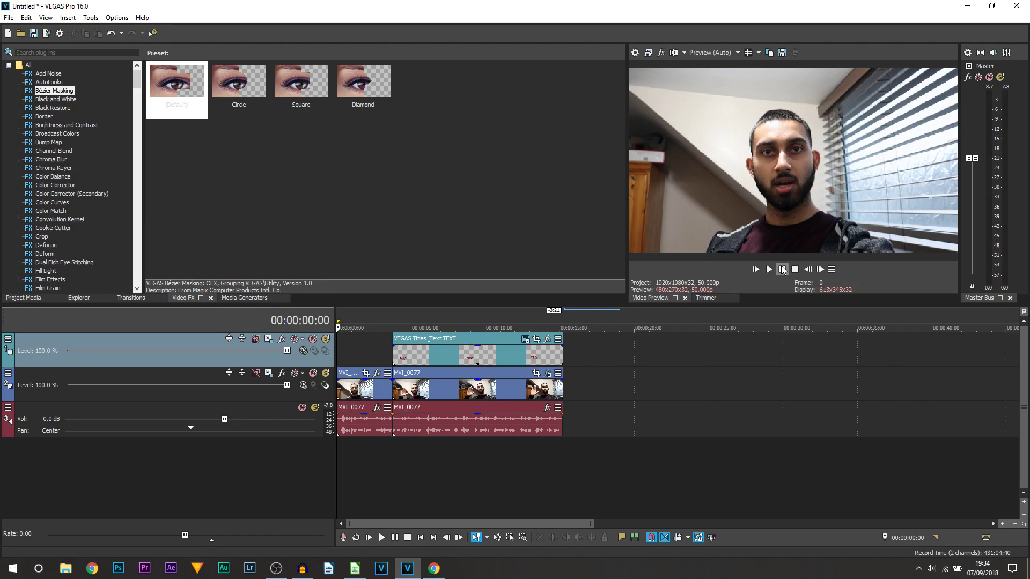
left_click(783, 271)
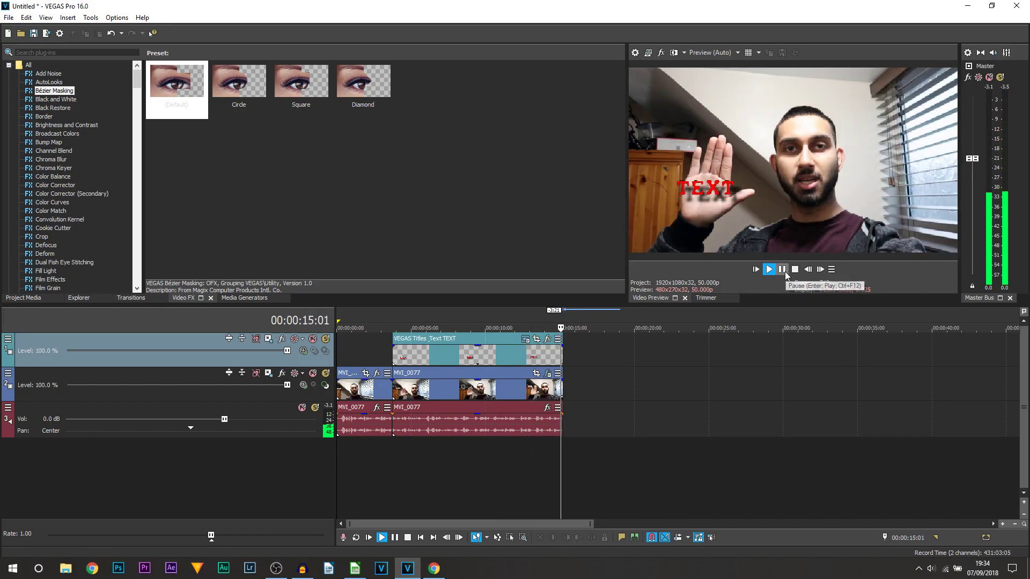
key("space")
left_click_drag(419, 475, 395, 455)
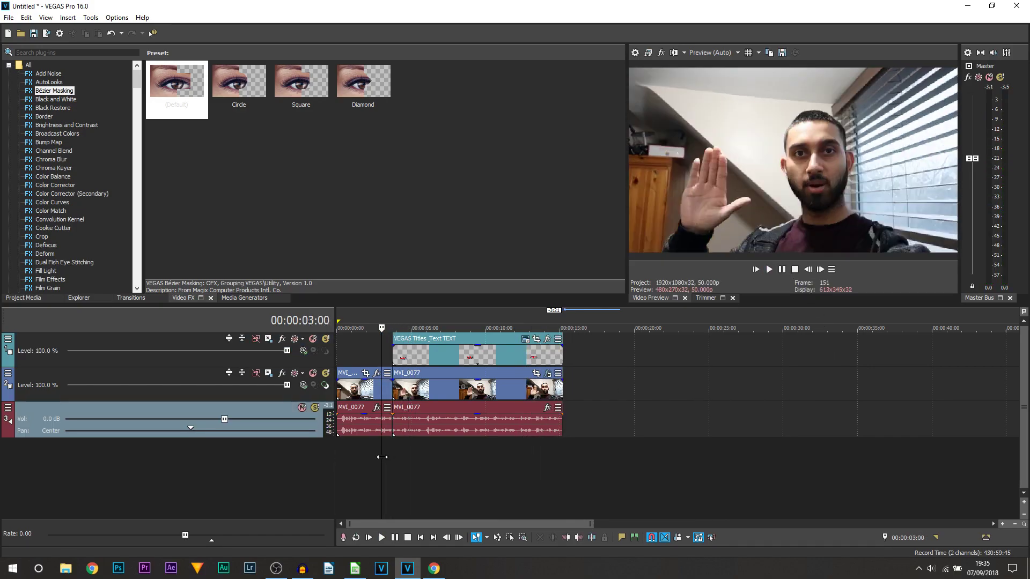